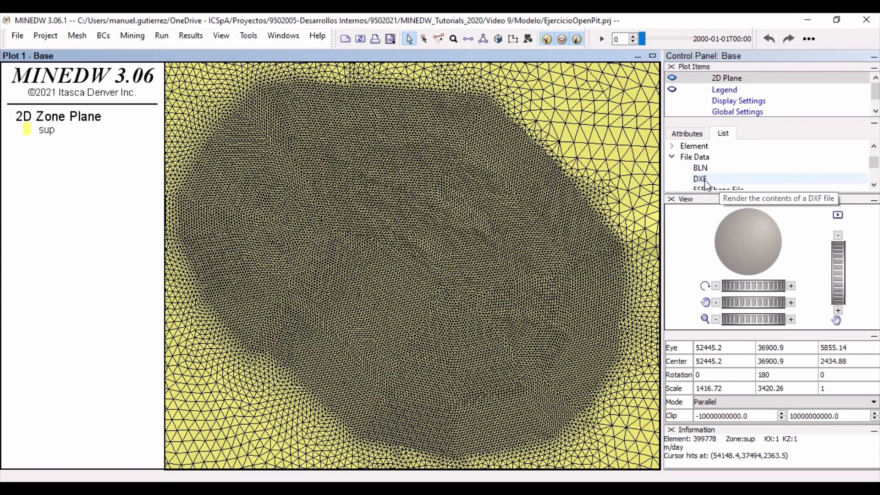
- Add a DXF item to the plot and load Year-1.dxf from the PitPlan folder into it
double_click(704, 180)
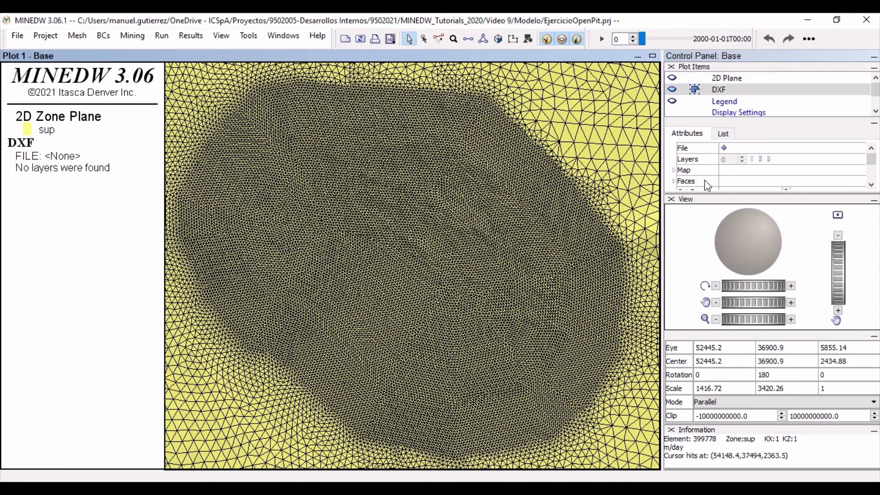
click(723, 148)
click(586, 131)
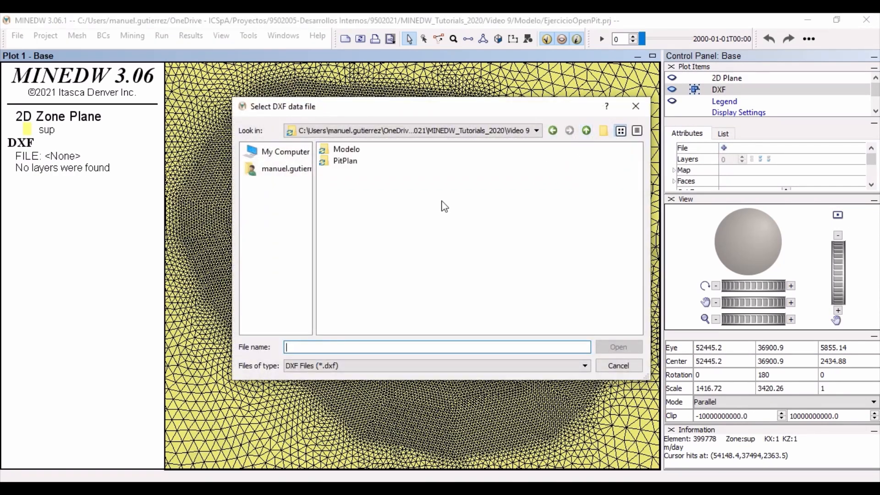
double_click(347, 161)
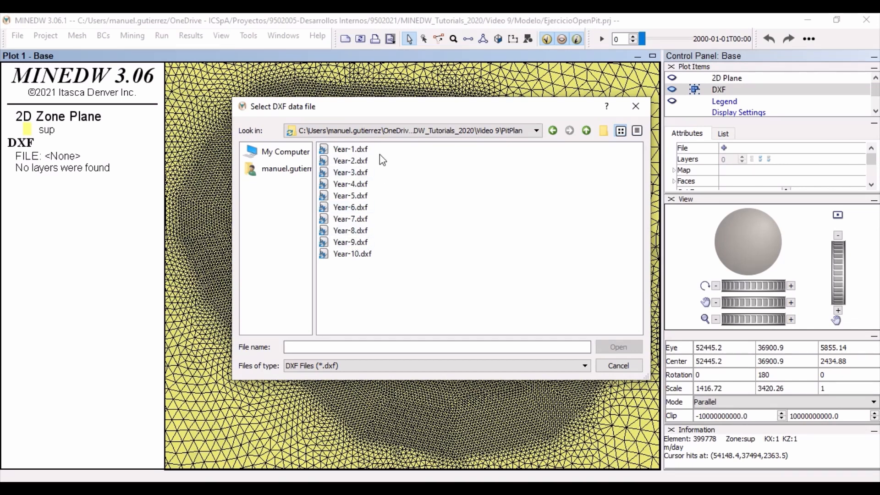
click(355, 150)
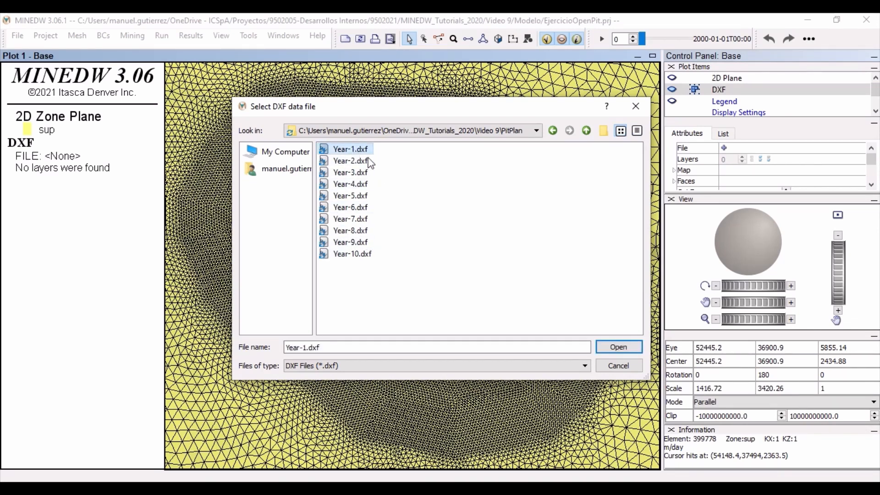
click(611, 349)
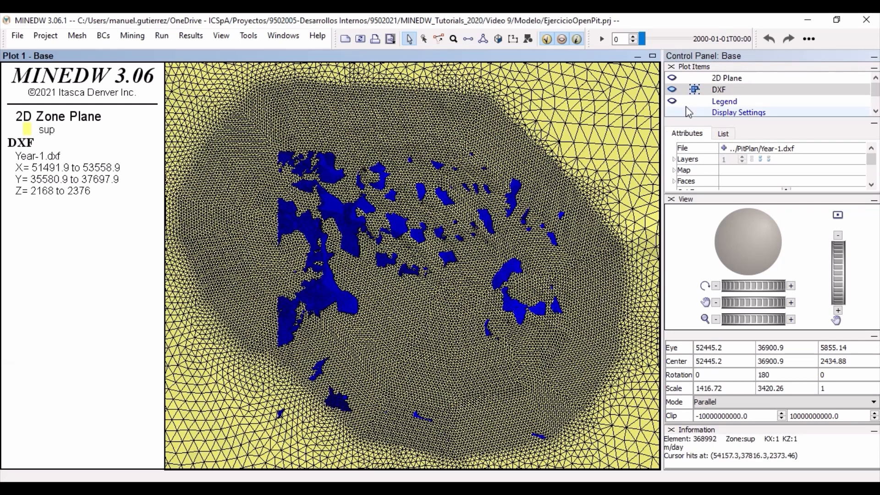
- Hide the 2D Plane item so only the Year-1 pit surface is displayed
click(671, 80)
click(672, 79)
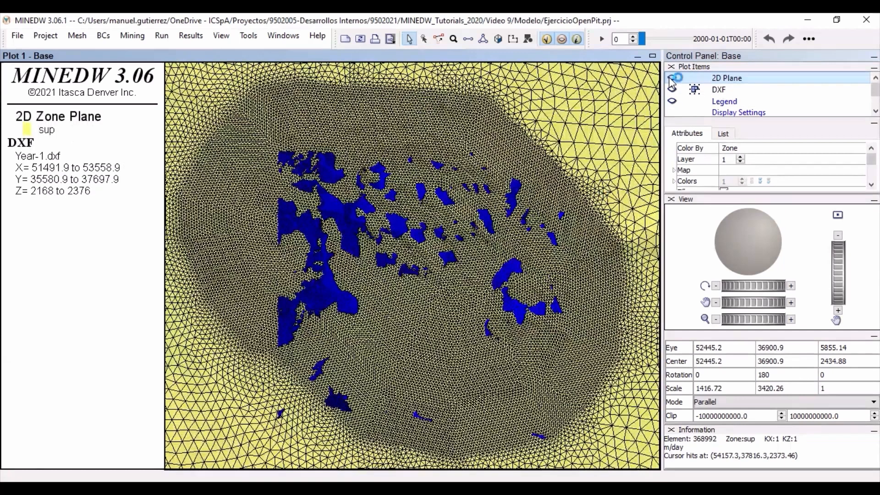
click(672, 79)
- Export the DXF surface to a data file named Year-1 in the PitPlan folder
click(724, 88)
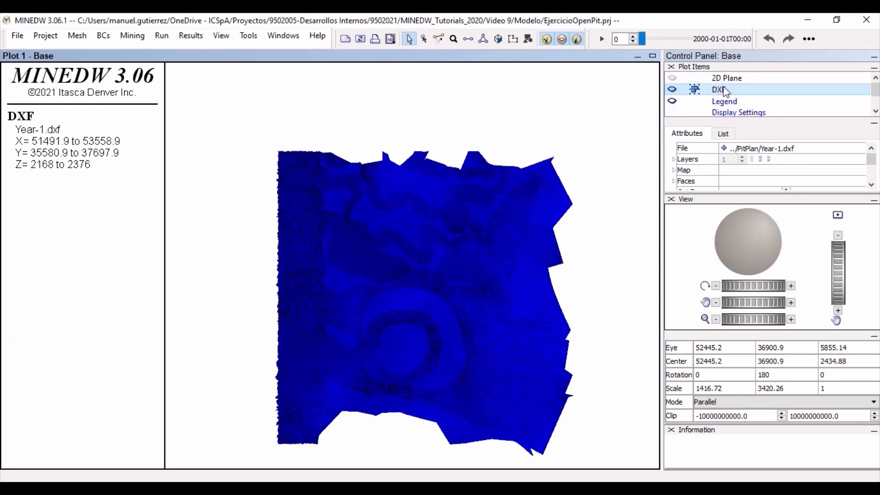
drag(869, 165, 869, 179)
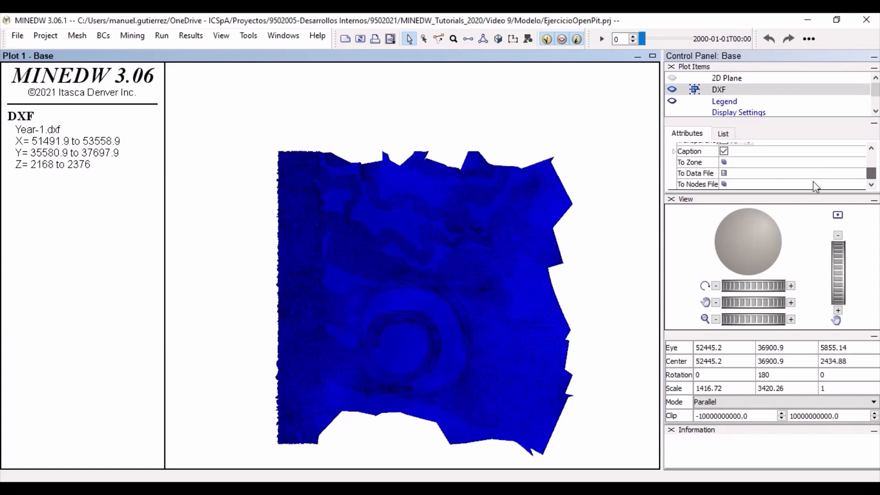
click(723, 174)
click(723, 174)
click(587, 131)
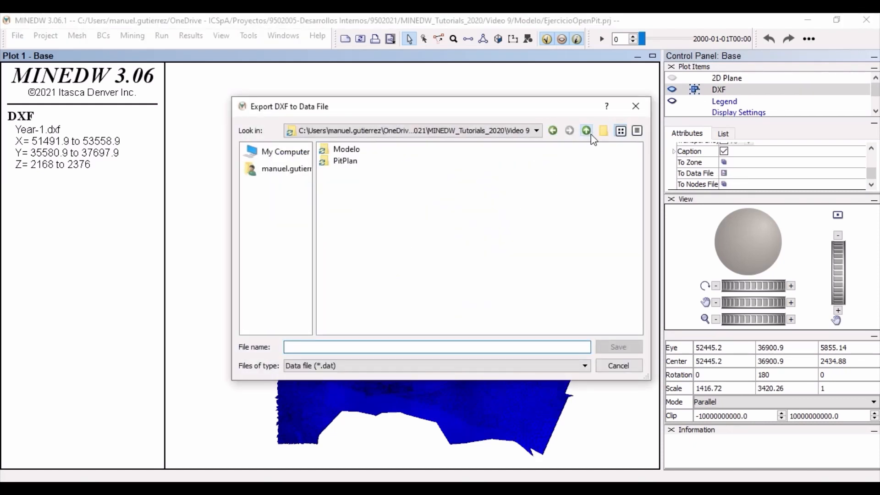
click(344, 161)
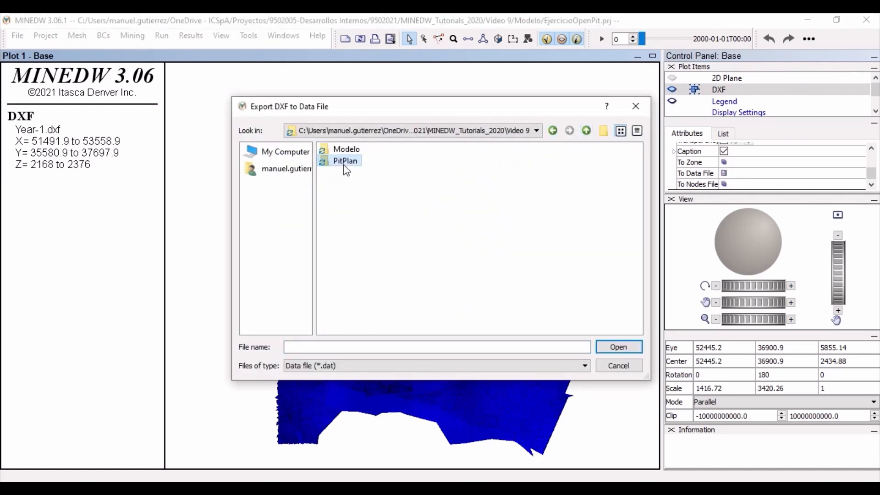
double_click(345, 161)
click(374, 344)
text(Year-1)
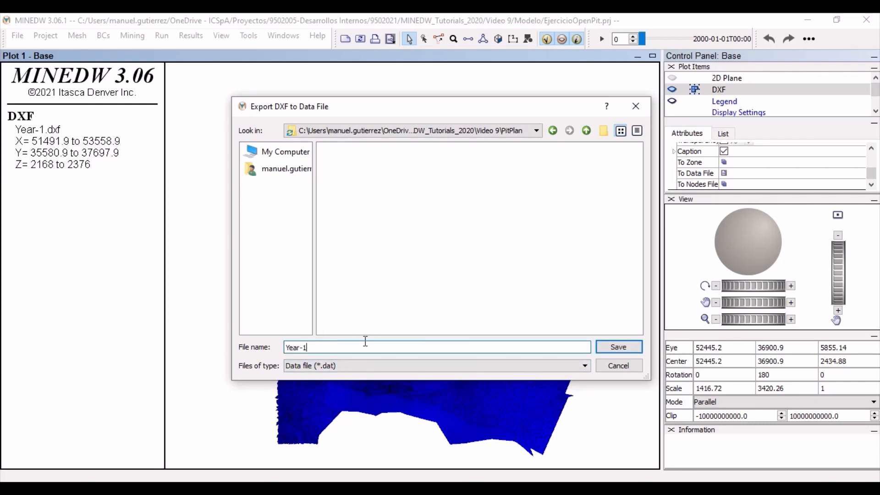
click(626, 349)
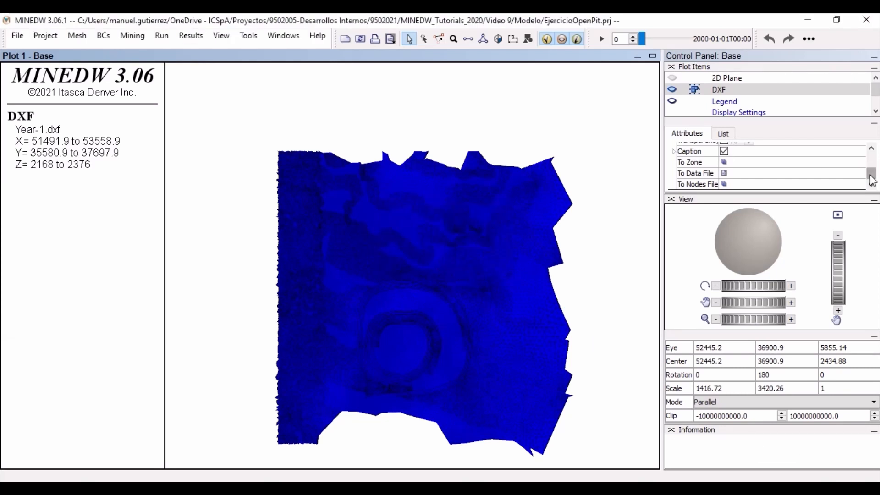
- Load the remaining yearly pit surfaces into the DXF item one after another, from Year-2.dxf through Year-10.dxf
drag(871, 180, 861, 147)
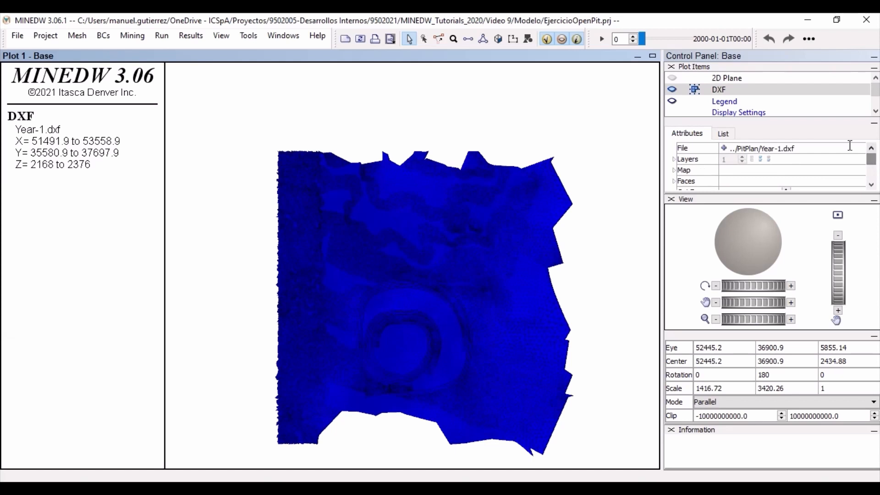
click(724, 149)
click(350, 161)
click(614, 348)
click(723, 149)
mouse_move(870, 174)
mouse_down()
mouse_move(871, 159)
mouse_move(871, 174)
mouse_up()
click(723, 148)
scroll(760, 186, up, 5)
click(723, 148)
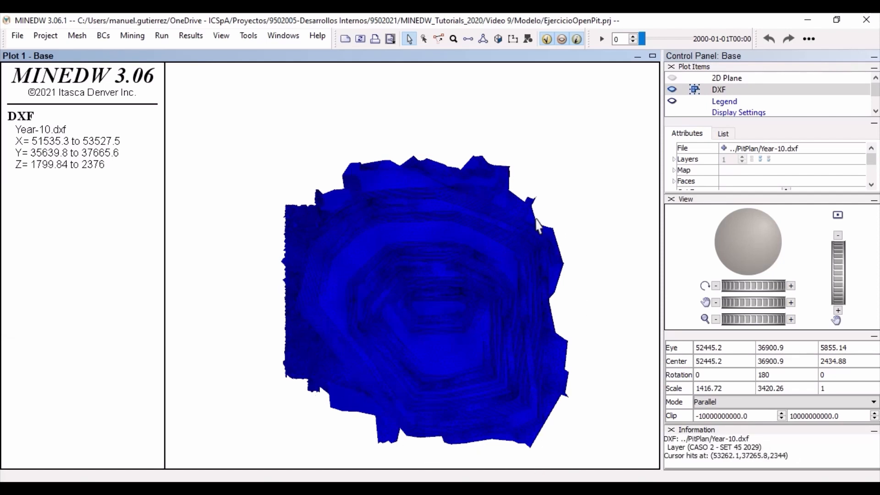
drag(454, 187, 416, 43)
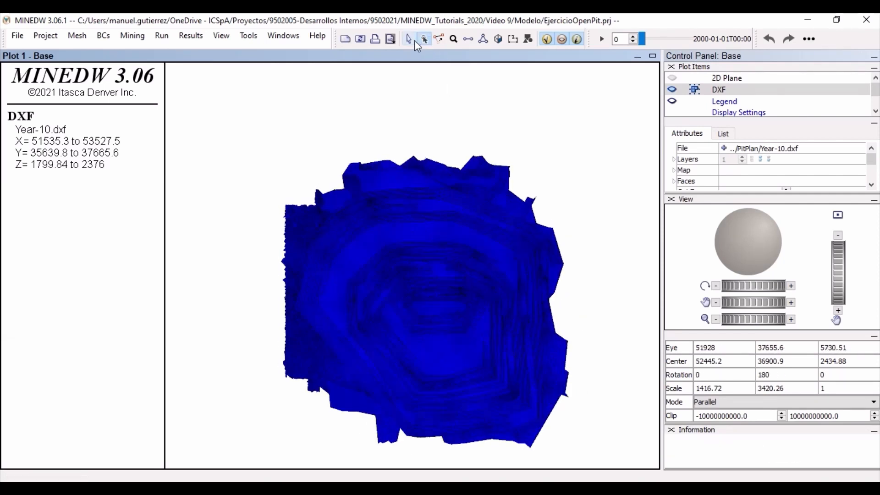
scroll(462, 259, up, 1)
drag(468, 293, 465, 276)
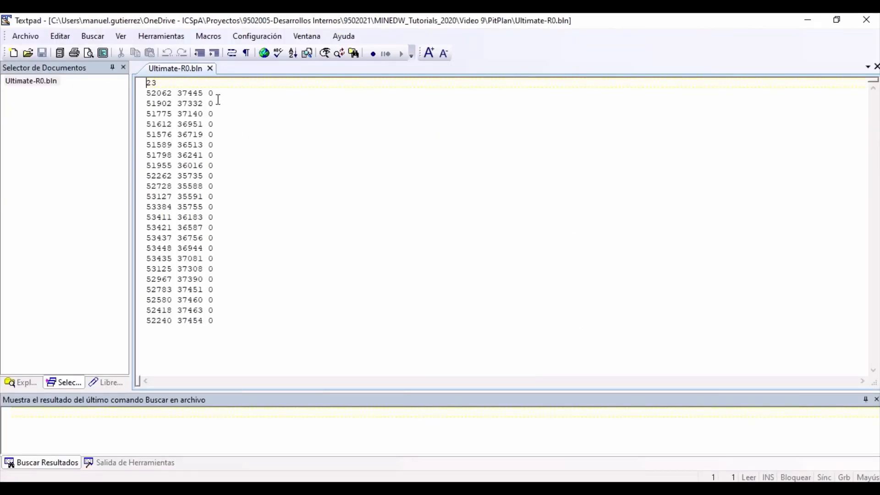
- Switch to TextPad and examine the structure of Ultimate-R0.bln: the header line and the coordinate rows beneath it
drag(174, 83, 144, 83)
click(160, 83)
drag(149, 94, 306, 341)
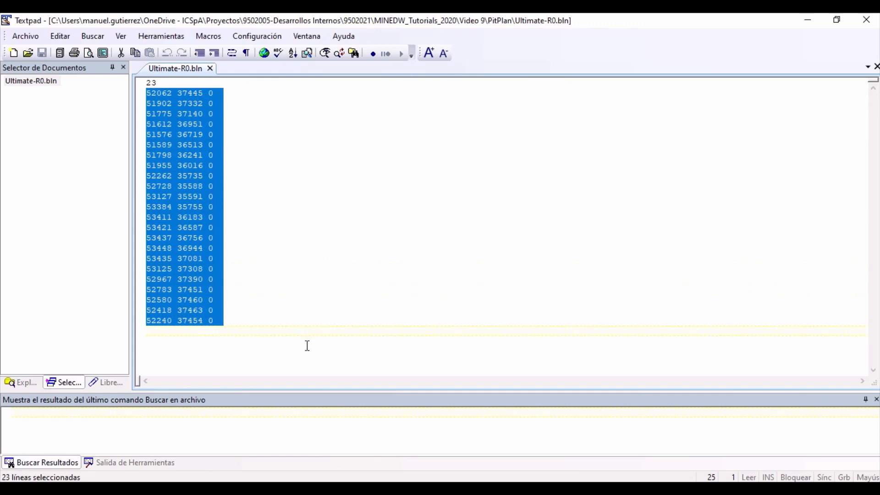
click(306, 344)
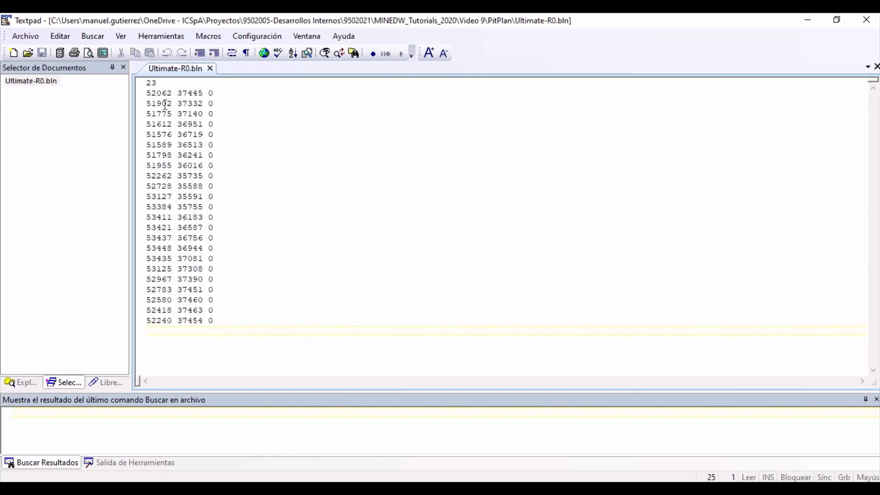
double_click(195, 93)
click(234, 93)
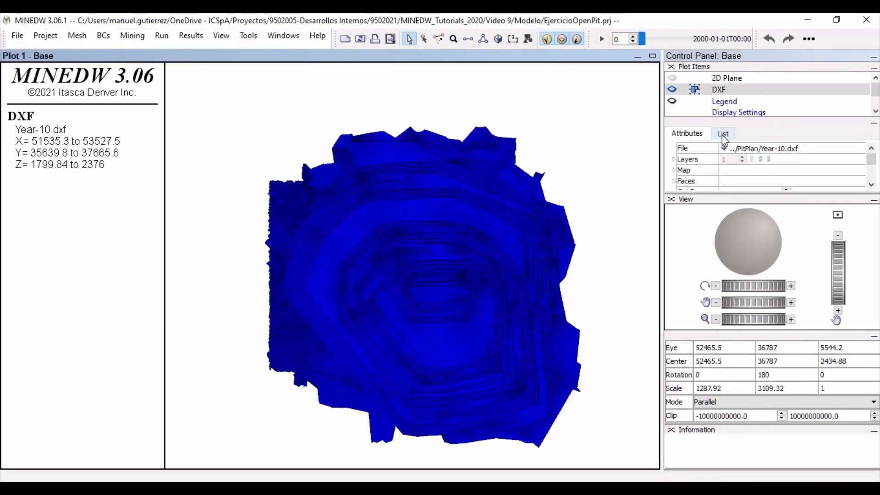
- Switch back to MINEDW, add a BLN item to the plot and load Ultimate-R0.bln into it
click(723, 133)
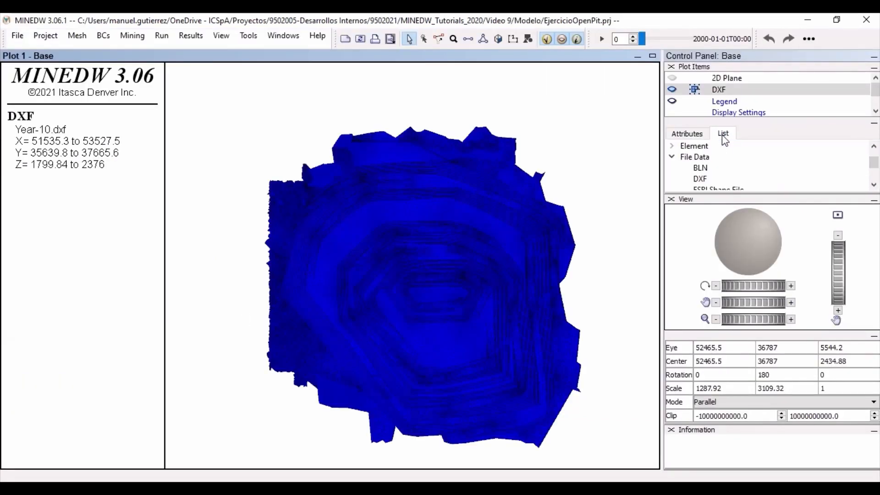
double_click(707, 168)
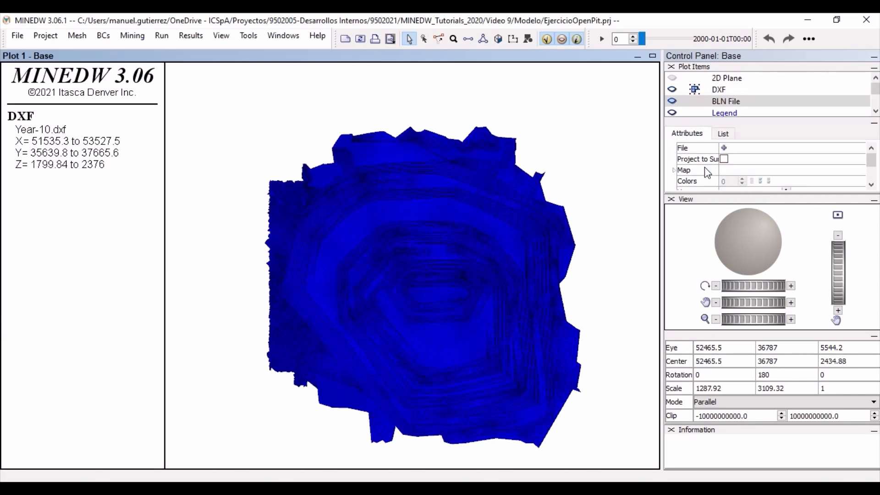
click(724, 148)
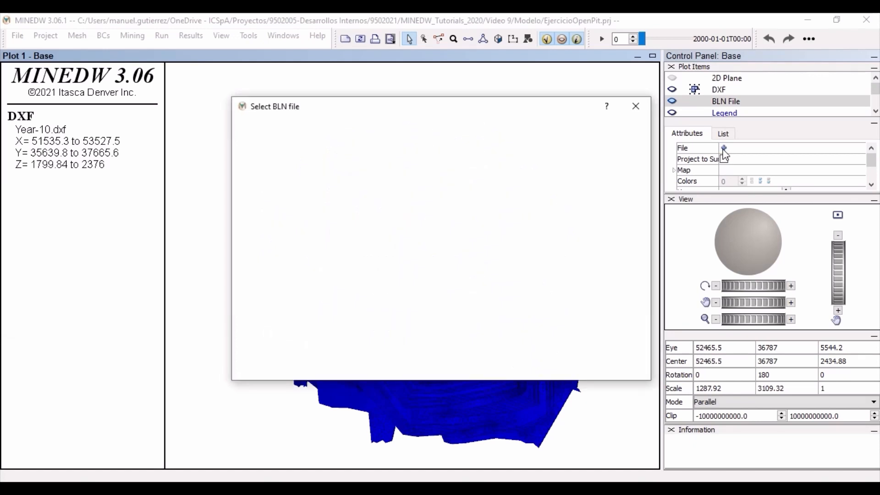
click(366, 147)
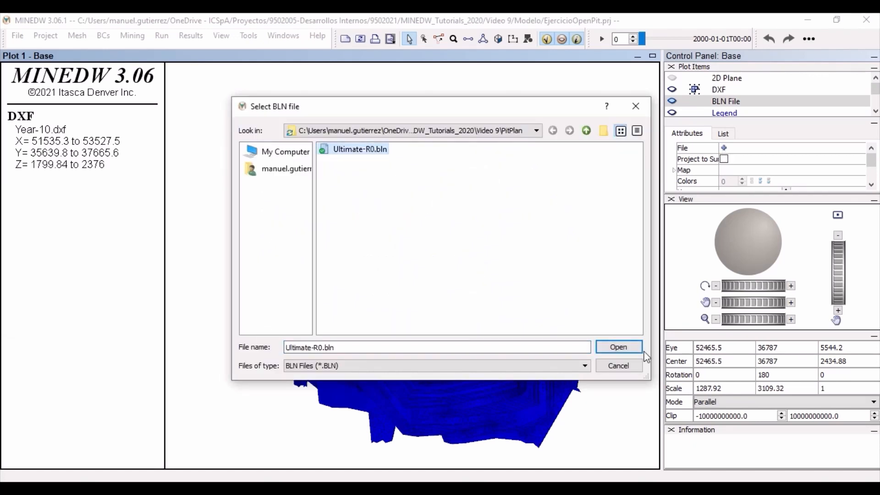
click(631, 347)
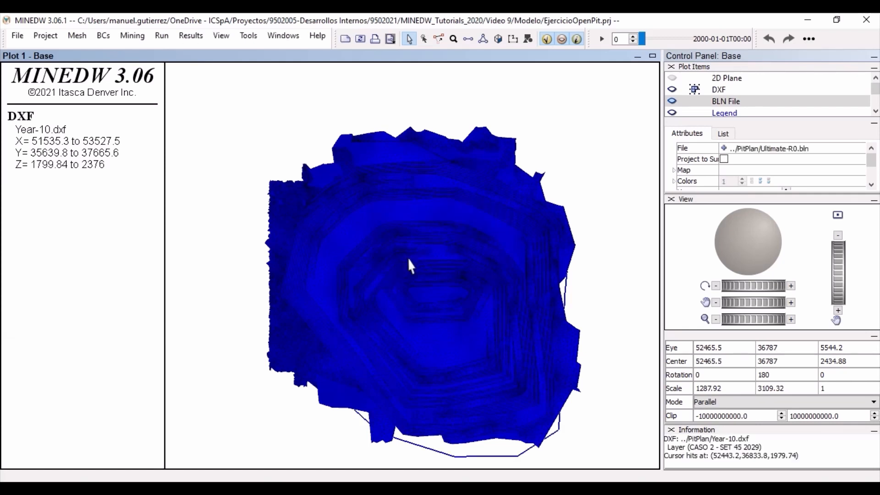
- Hide the DXF and BLN File items and show the 2D Plane again
click(672, 89)
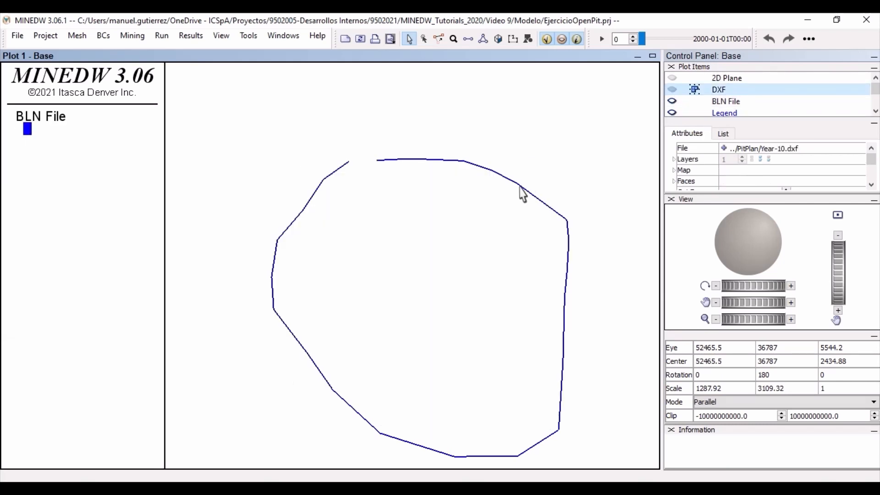
click(672, 89)
click(742, 104)
click(672, 90)
click(672, 90)
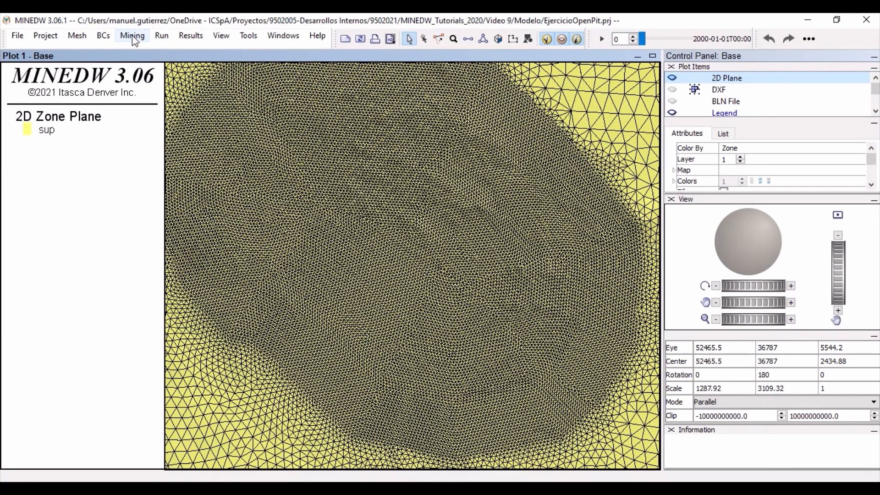
- Start creating a mining plan and set its input data directory to the PitPlan folder in Video 9
click(144, 40)
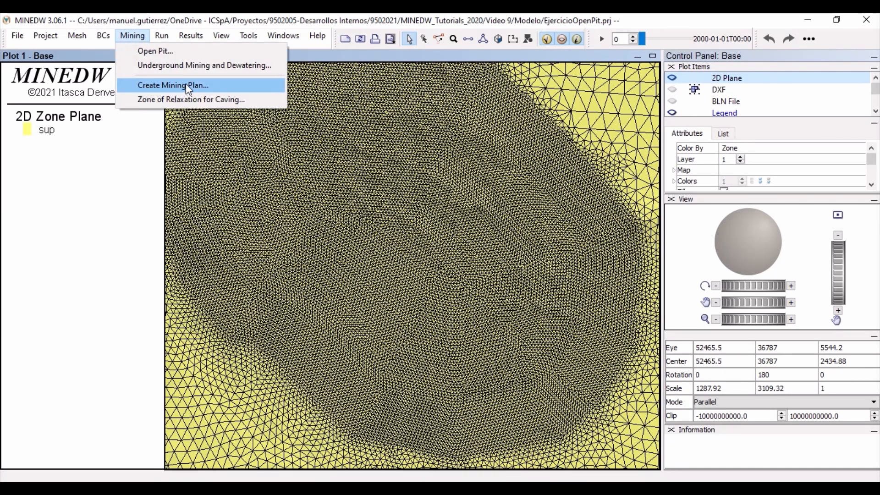
click(216, 88)
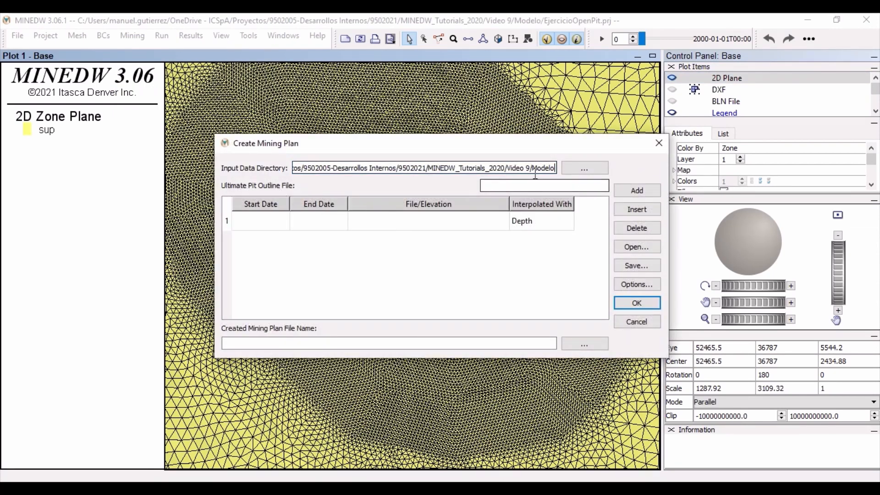
click(581, 172)
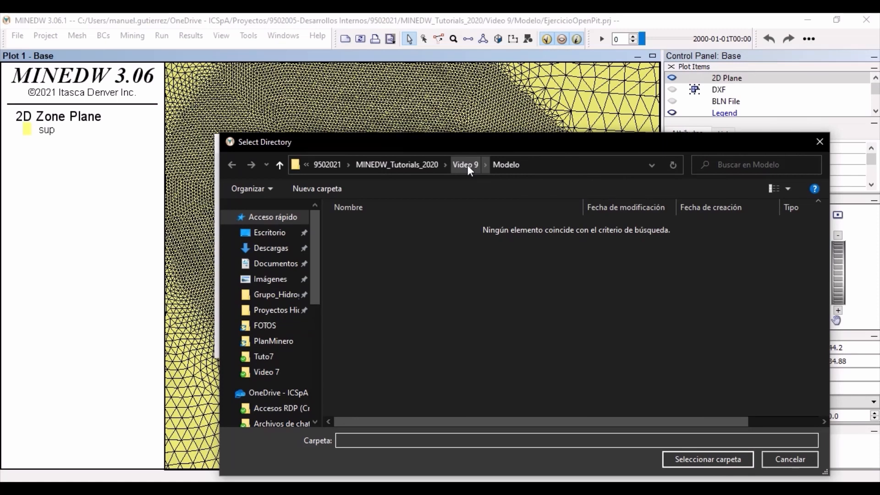
click(467, 165)
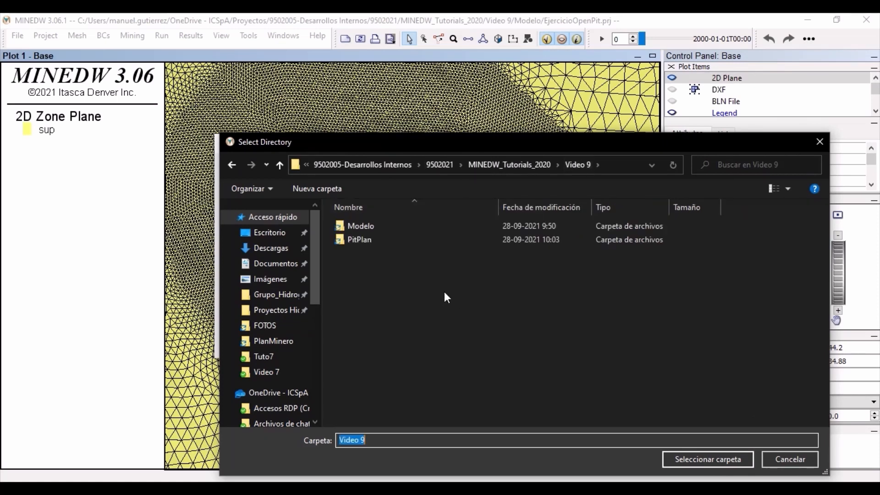
click(354, 240)
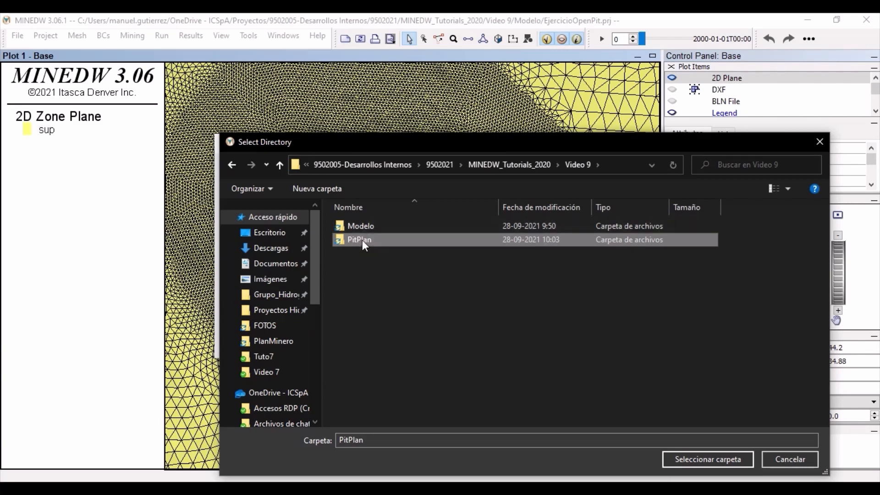
double_click(362, 240)
click(707, 459)
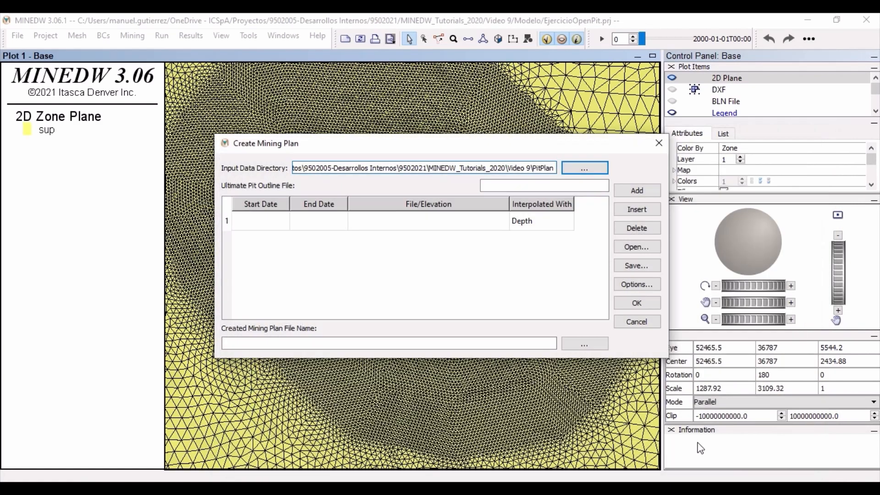
- Enter Ultimate-R0.bln as the mining plan's ultimate pit outline file
click(545, 186)
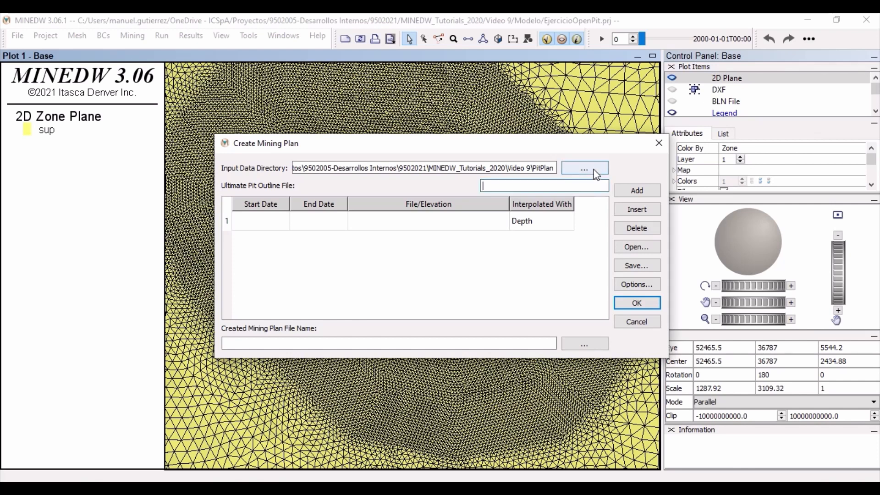
text(Ultima)
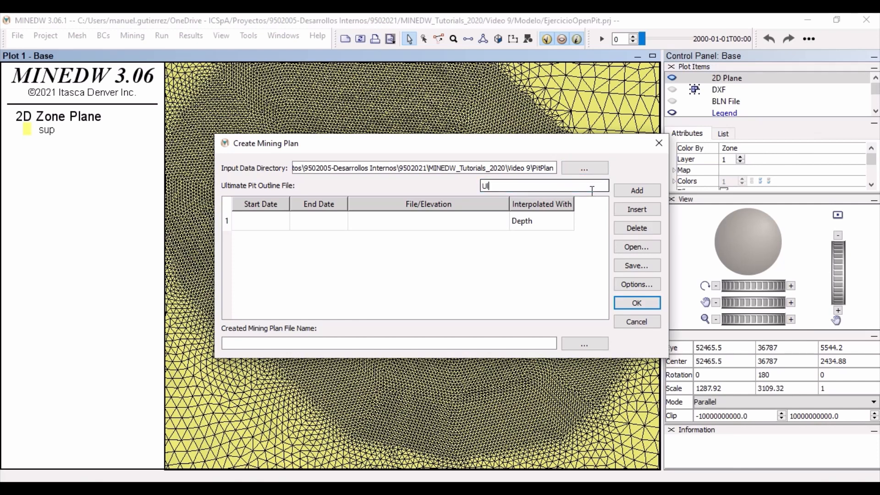
key(BackSpace)
key(BackSpace)
text(mate-R0.bln)
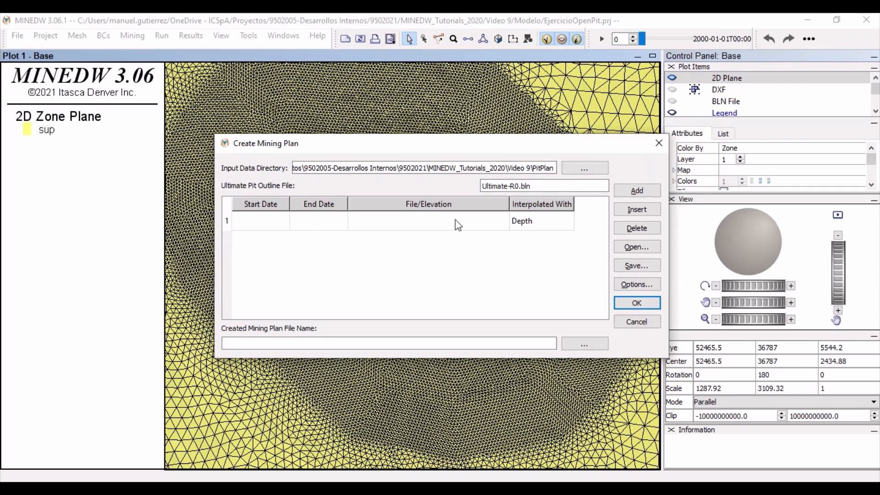
- Set the first mining period to start on 2001-01-01 and end on 2001-12-01
double_click(271, 225)
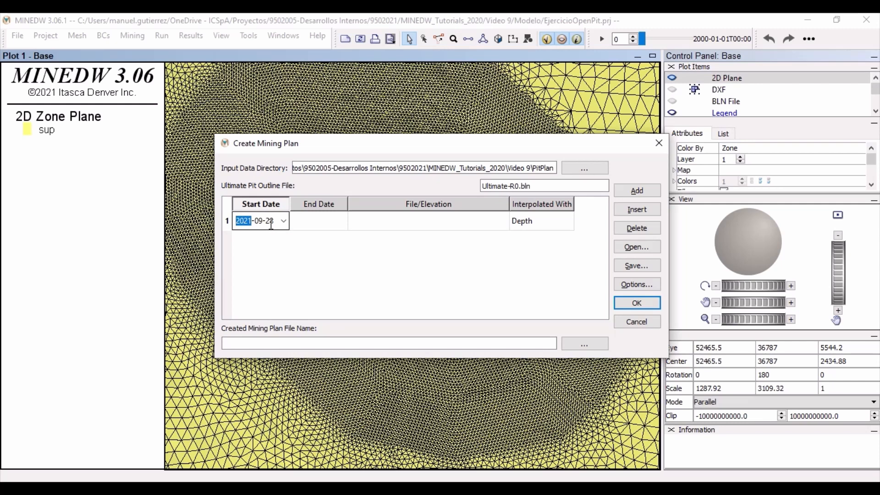
text(2001-01-01)
double_click(326, 221)
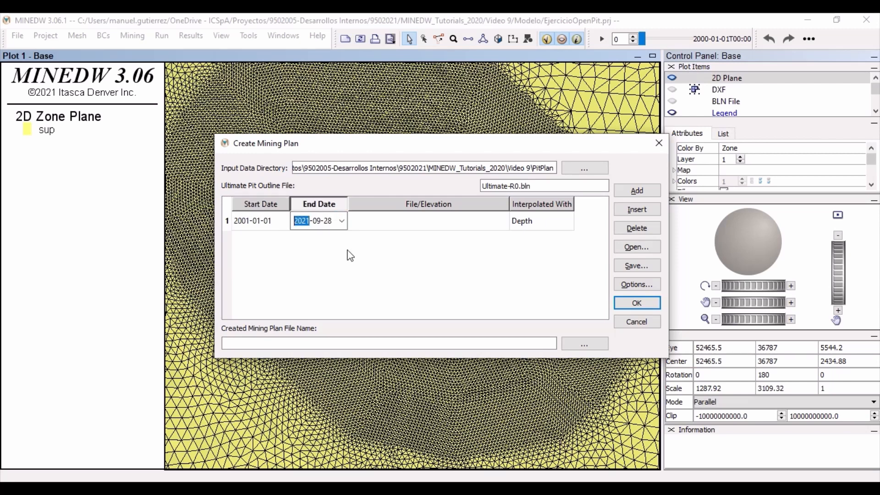
text(2001-12-01)
click(356, 283)
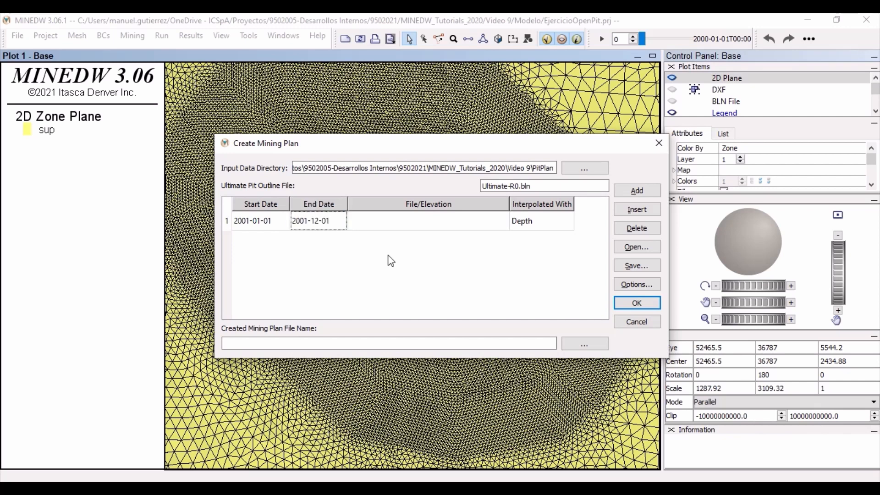
- Enter Year-1.dat as the elevation file for the first mining period
double_click(390, 227)
text(Year-1.dat)
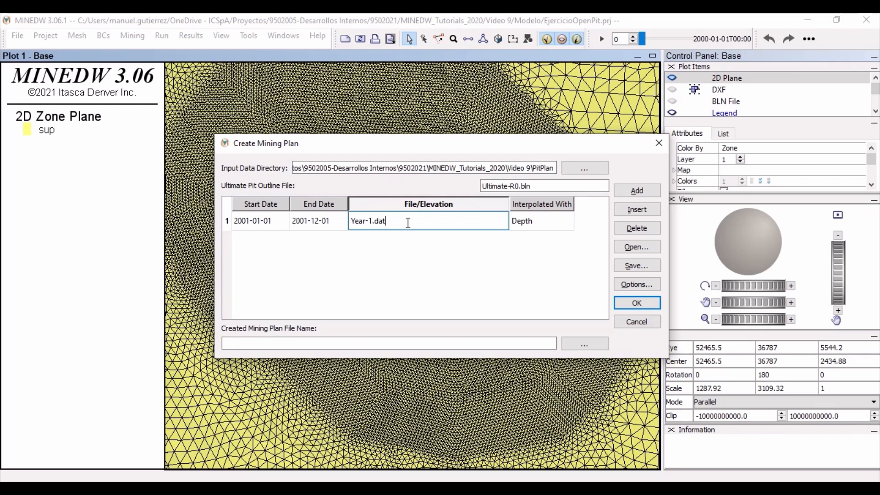
drag(405, 224, 345, 221)
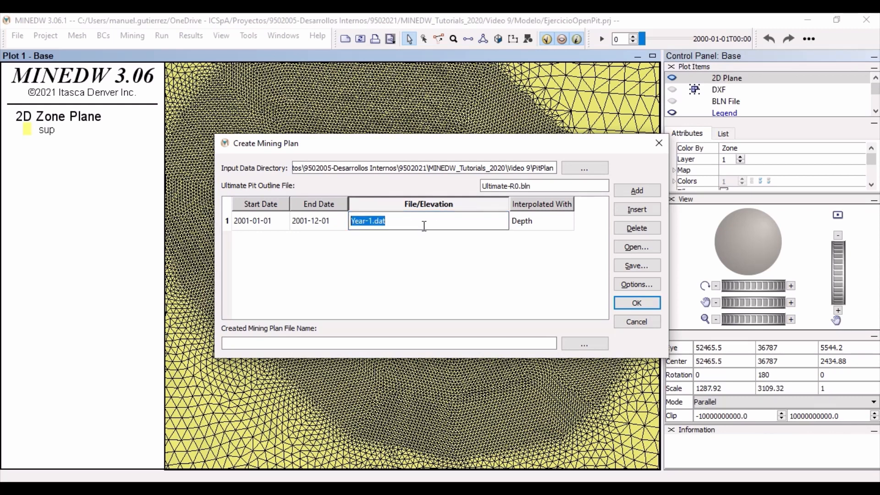
click(454, 235)
click(446, 264)
click(252, 228)
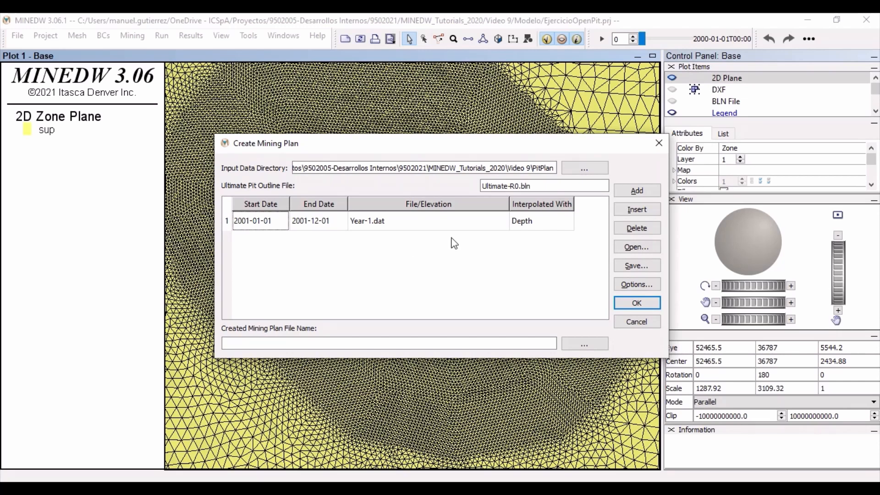
- Add the following yearly periods through 2010-12-01, assigning the elevation files Year-2.dat through Year-10.dat
click(644, 190)
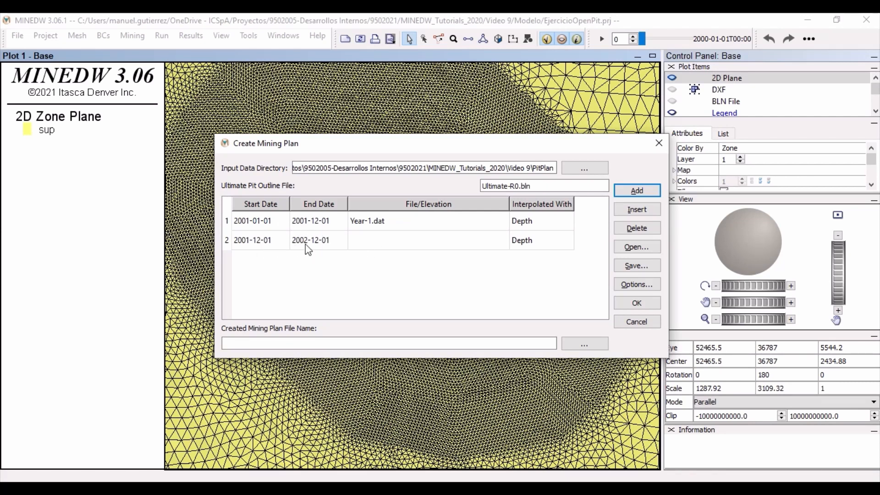
double_click(374, 234)
text(Yea)
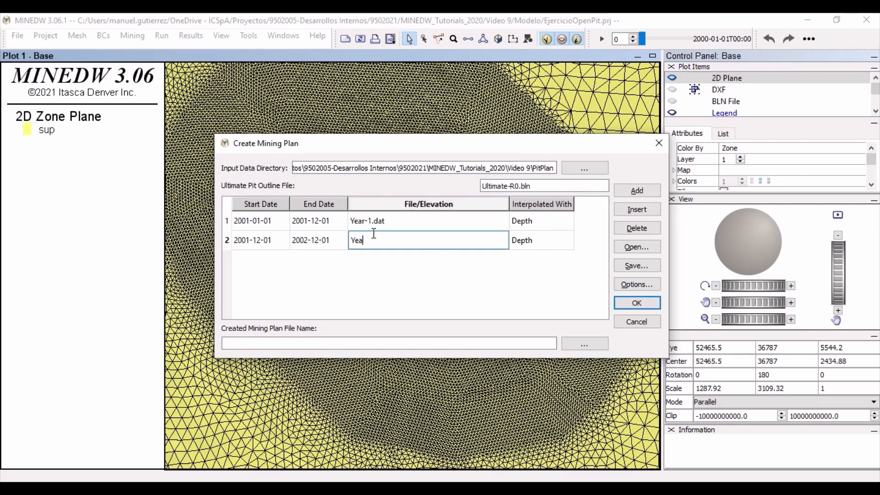
text(r-2.dat)
click(461, 281)
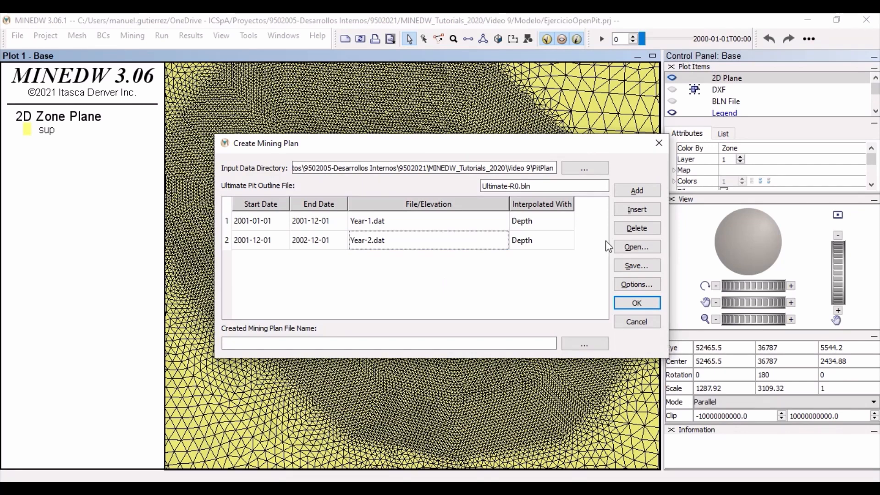
click(637, 191)
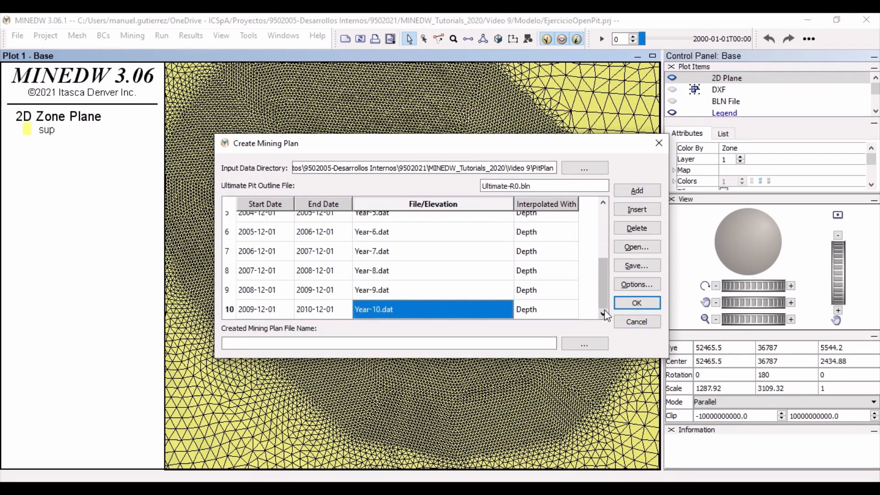
- Accept Kriging interpolation with 4 samples and a range of 80, and save the mine plan configuration as Config-MiningPlan in PitPlan
click(641, 288)
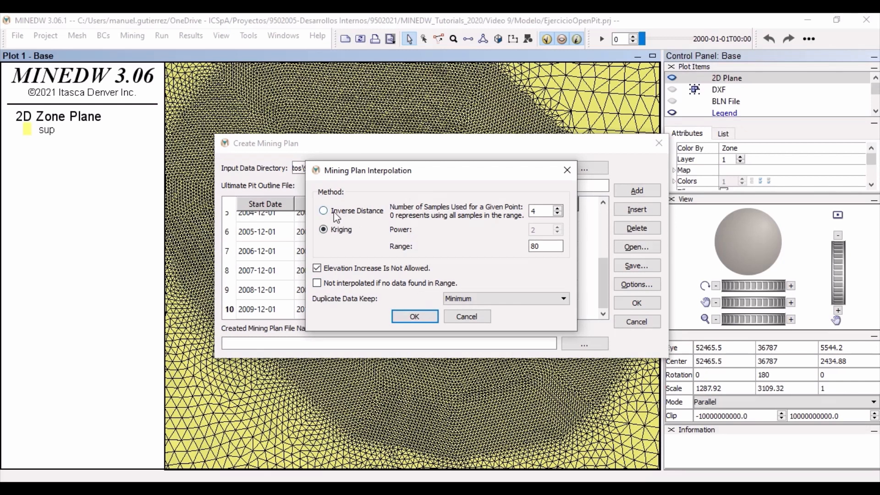
click(415, 317)
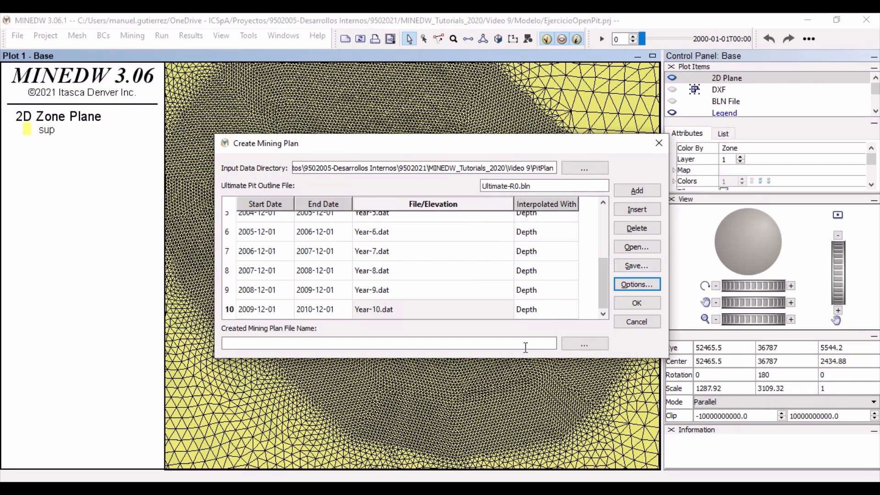
click(637, 266)
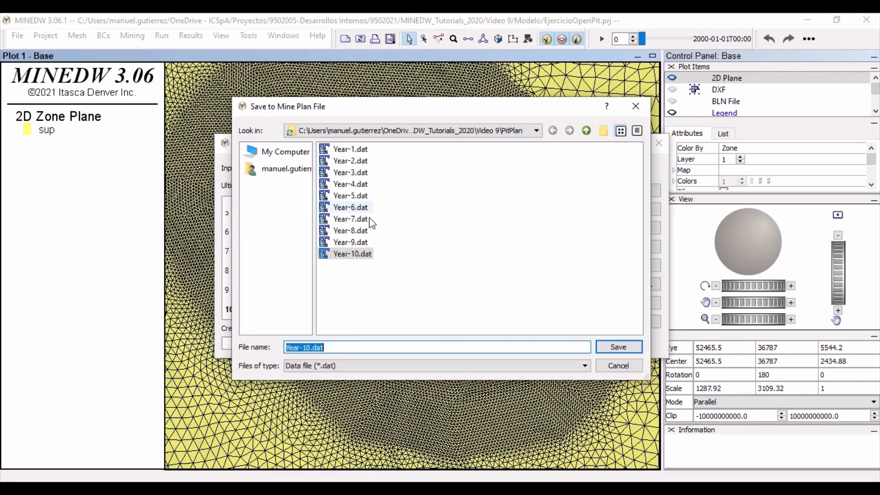
drag(369, 348, 235, 352)
text(Confi)
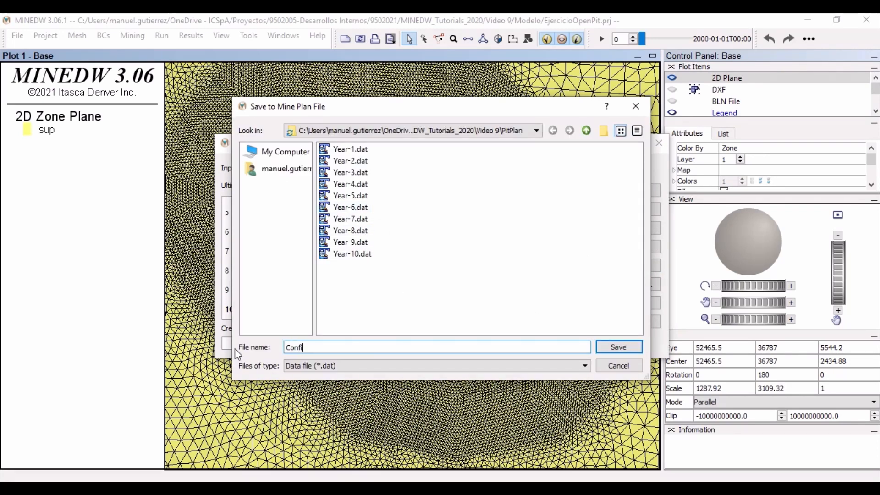
text(g-MiningPlan)
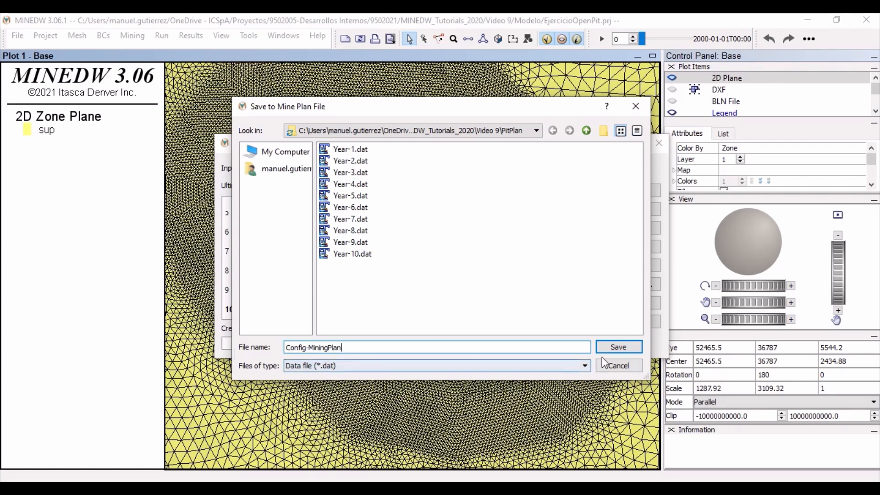
click(620, 347)
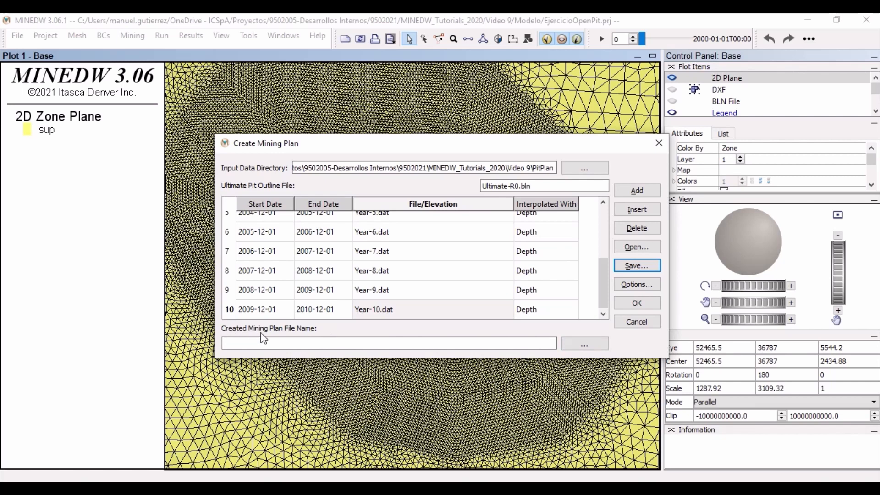
- Set the output mining plan file to MiningPlan.dat in the PitPlan folder and generate the plan
click(581, 350)
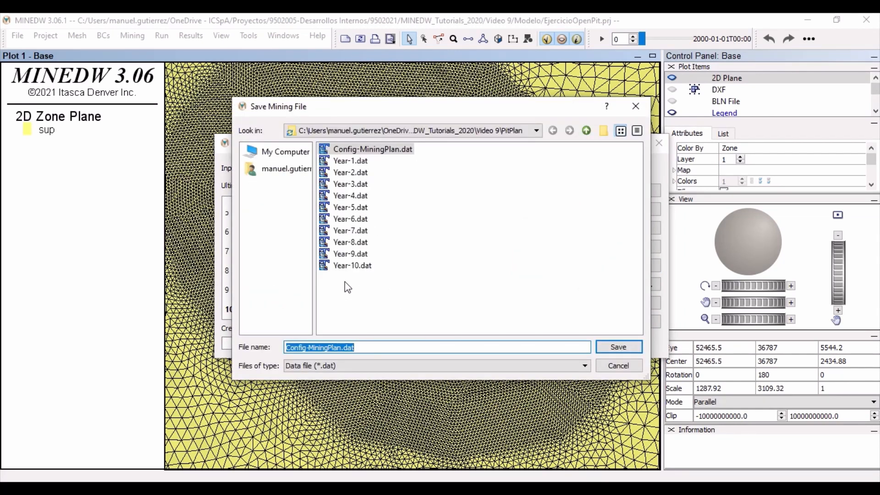
click(308, 350)
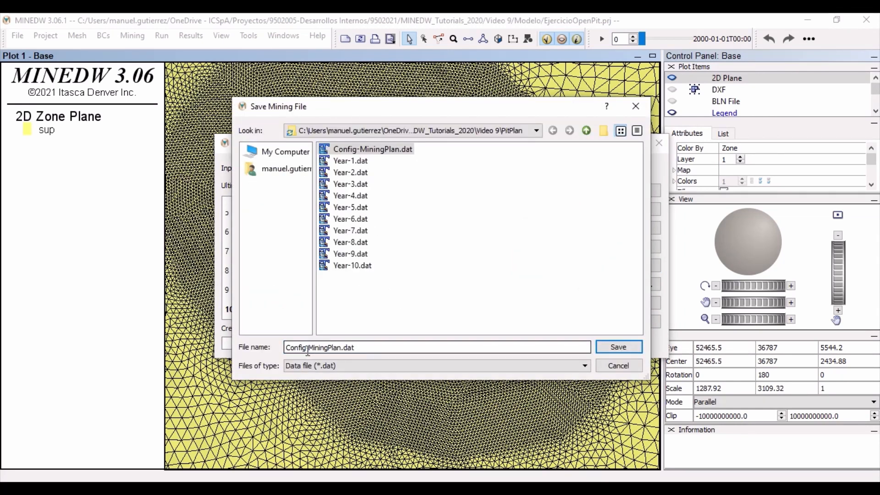
drag(308, 349, 239, 350)
key(BackSpace)
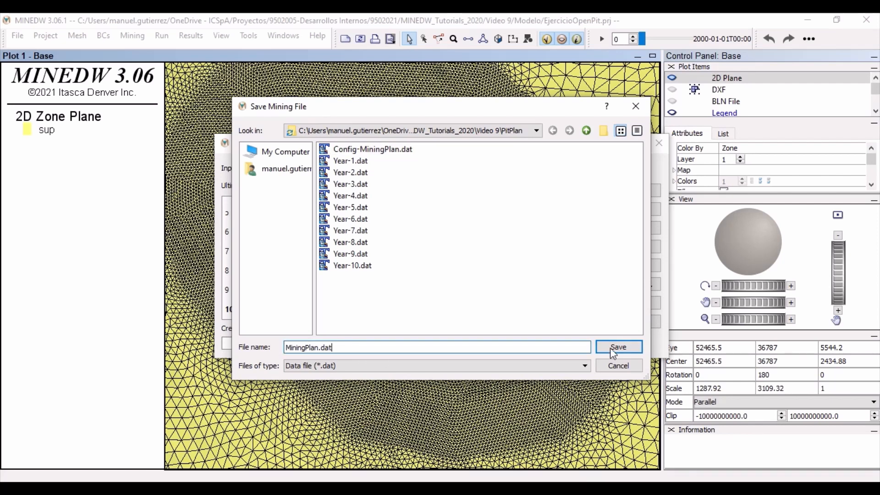
click(611, 348)
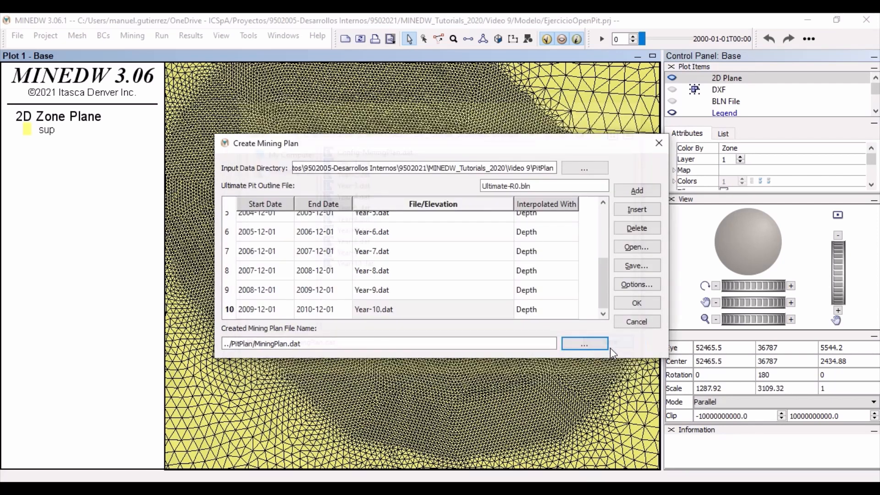
click(649, 301)
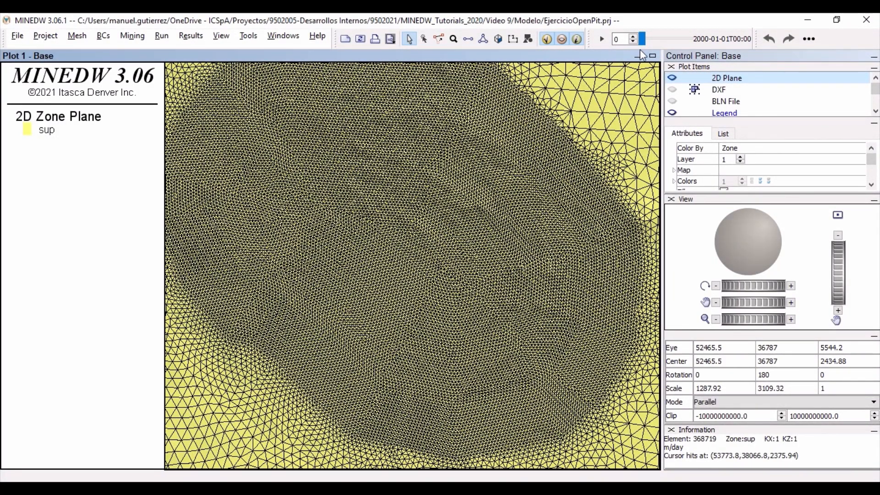
- Advance the model time to check the mesh for excavation, and return it to 2000-01-01
click(663, 39)
click(676, 41)
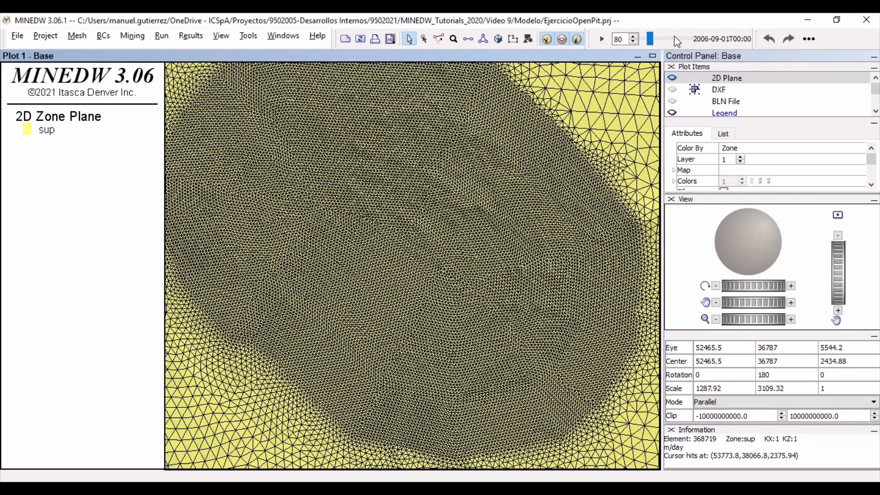
mouse_move(649, 41)
mouse_down()
mouse_move(667, 41)
mouse_move(640, 41)
mouse_up()
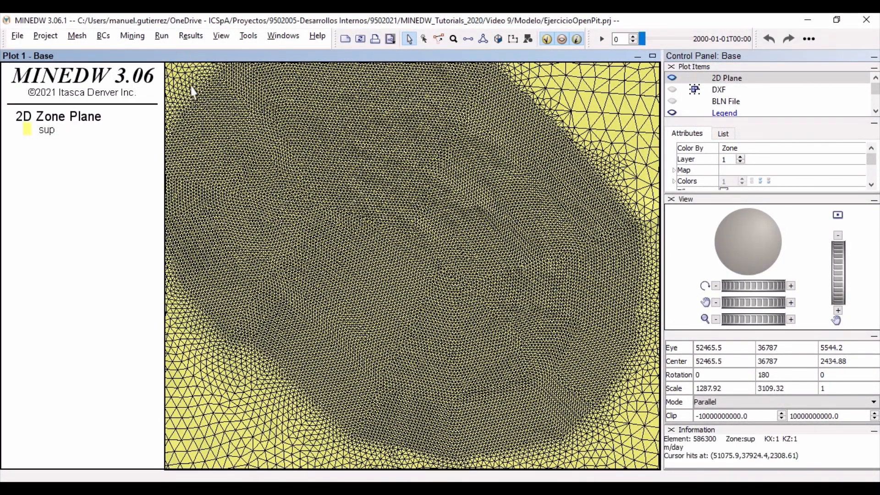
- Add an open pit to the model from MiningPlan.dat in the PitPlan folder and accept its settings
click(133, 36)
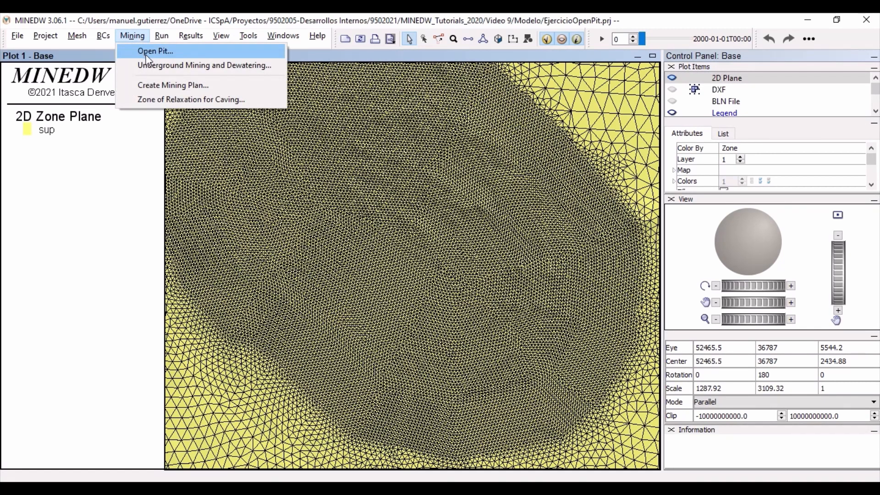
click(147, 51)
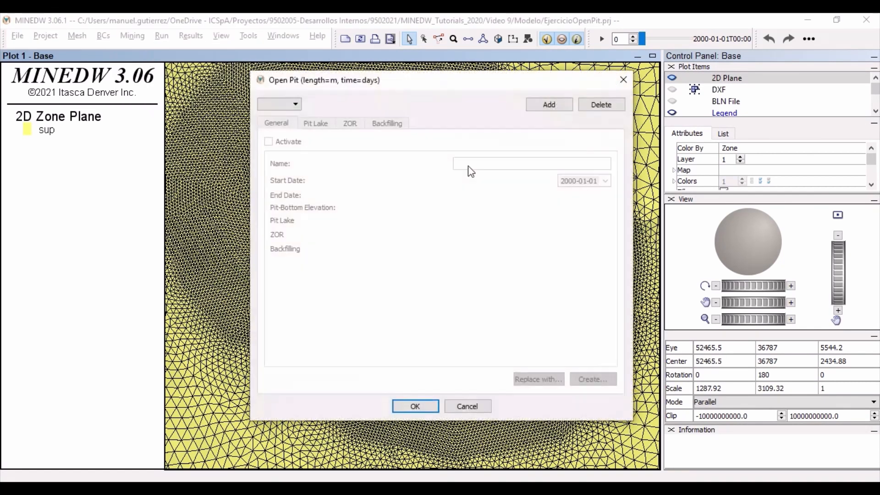
click(552, 105)
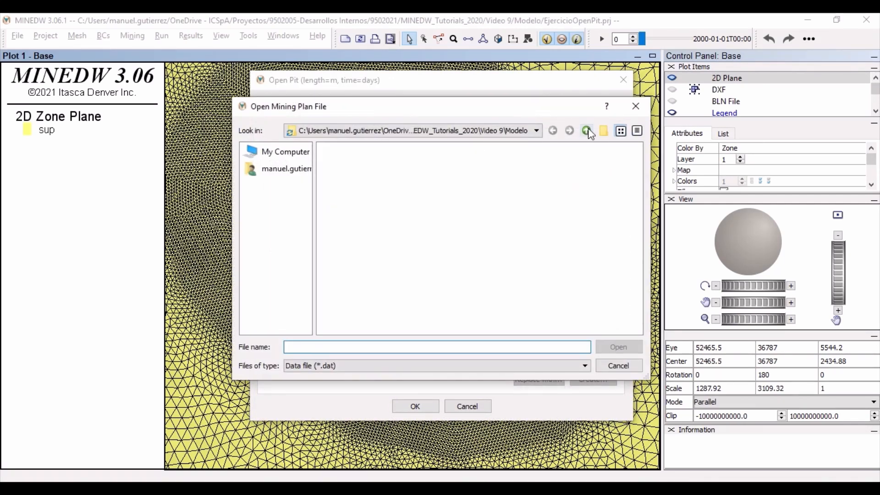
click(348, 162)
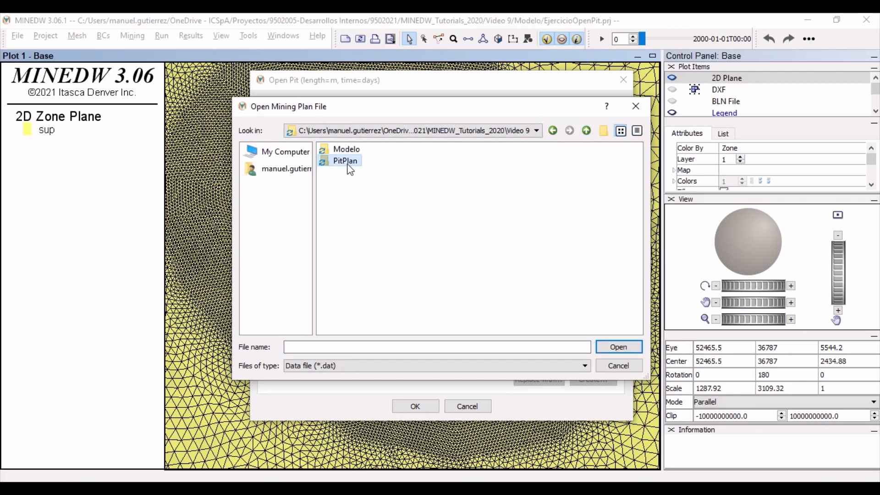
double_click(347, 163)
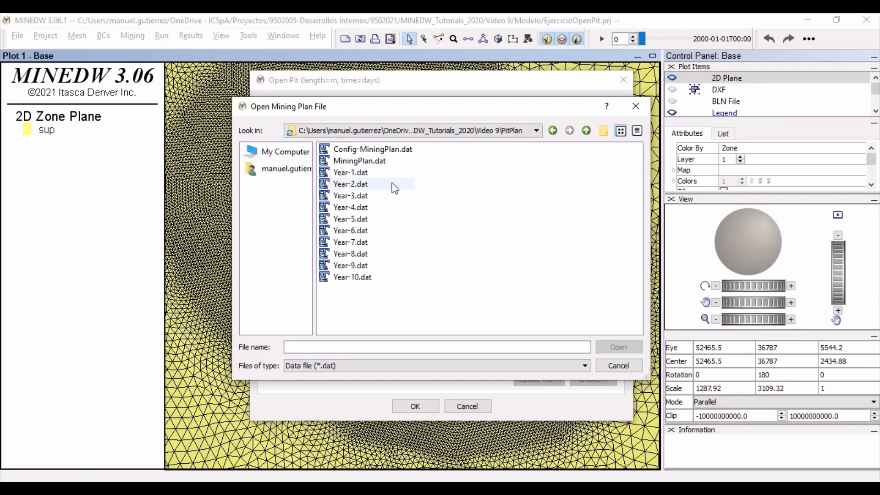
click(358, 164)
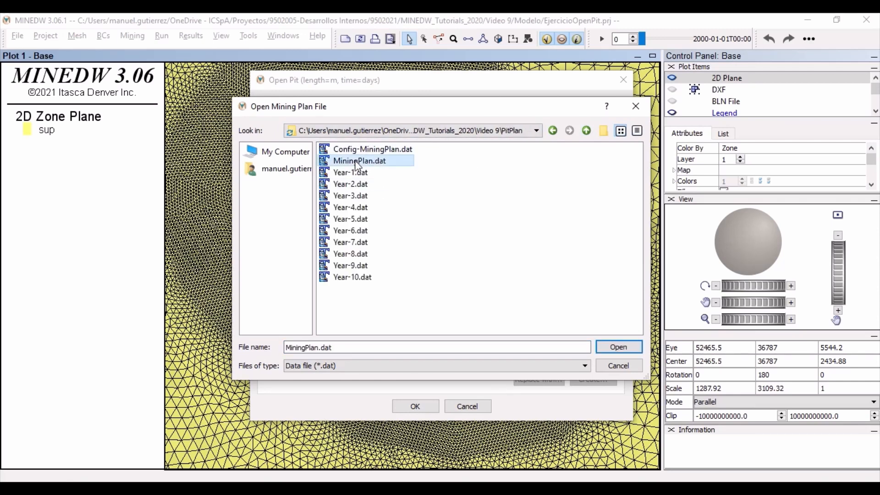
click(617, 348)
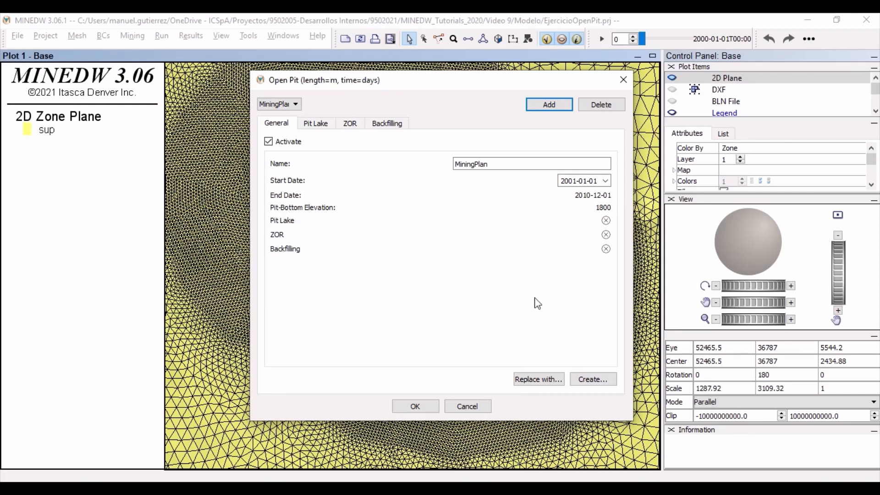
click(415, 405)
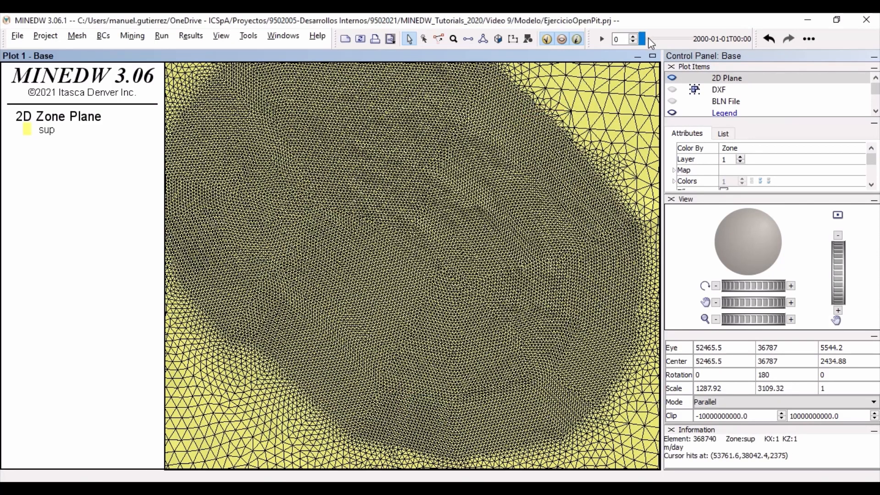
- Advance the model time in stages to 2011-09-01 to examine the pit excavation and the exposed geological zones
click(681, 40)
click(681, 39)
click(680, 39)
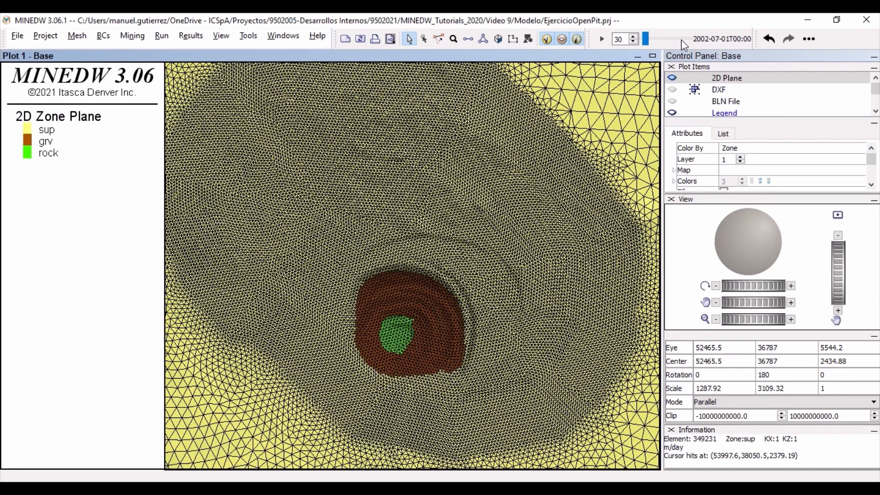
click(681, 39)
click(680, 40)
click(681, 40)
click(681, 40)
click(681, 39)
click(680, 40)
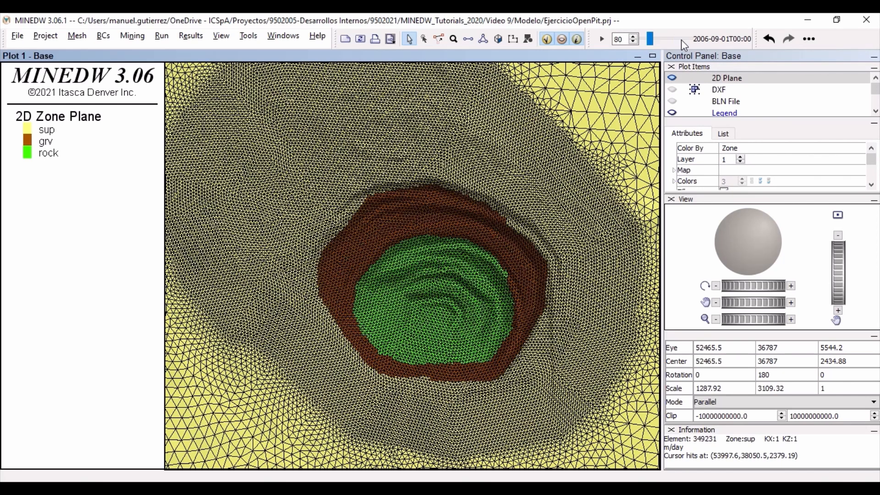
click(681, 39)
click(681, 39)
click(681, 40)
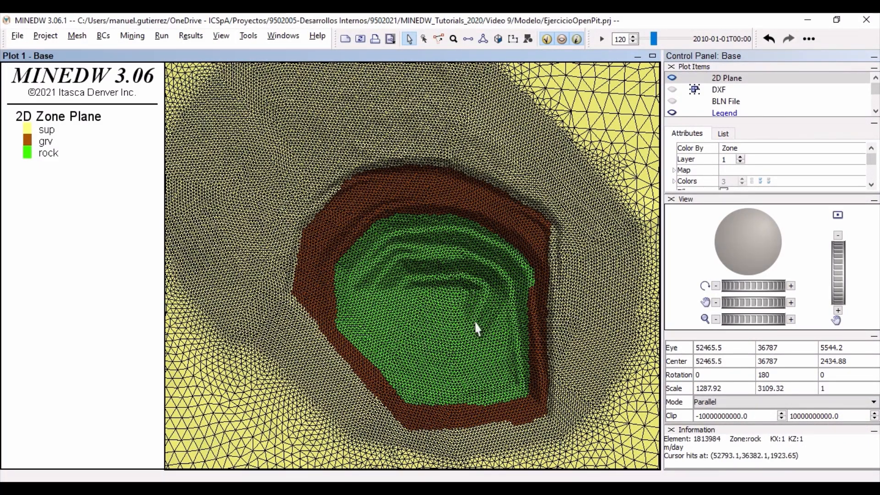
click(673, 39)
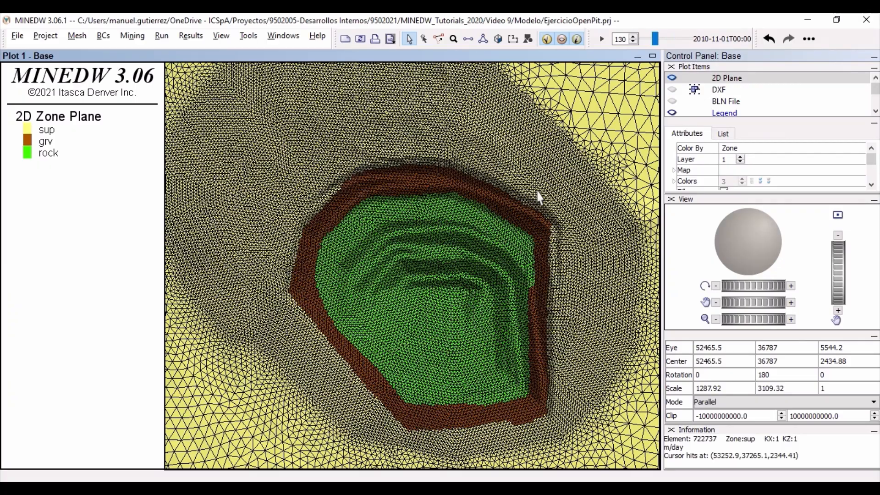
click(673, 39)
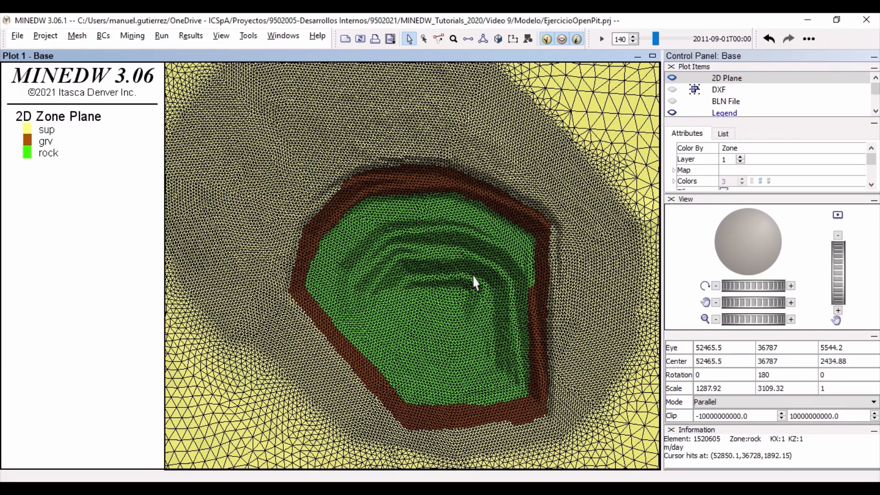